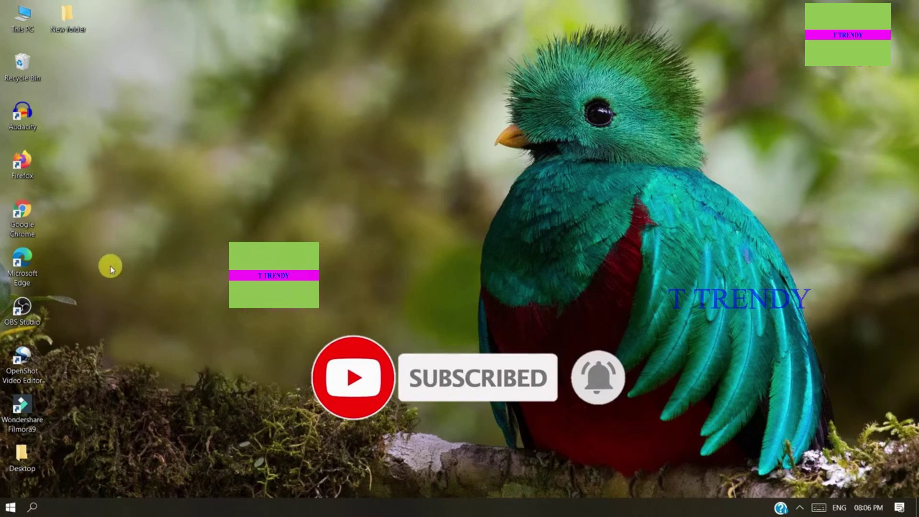
Step: Launch Google Chrome from the desktop shortcut
double_click(22, 216)
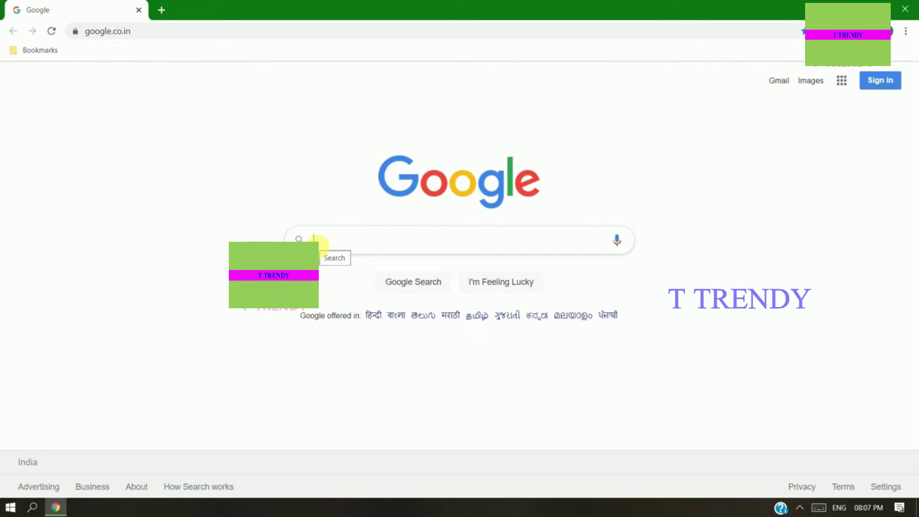
Step: Search Google for 'ts mee seva'
type("ts m")
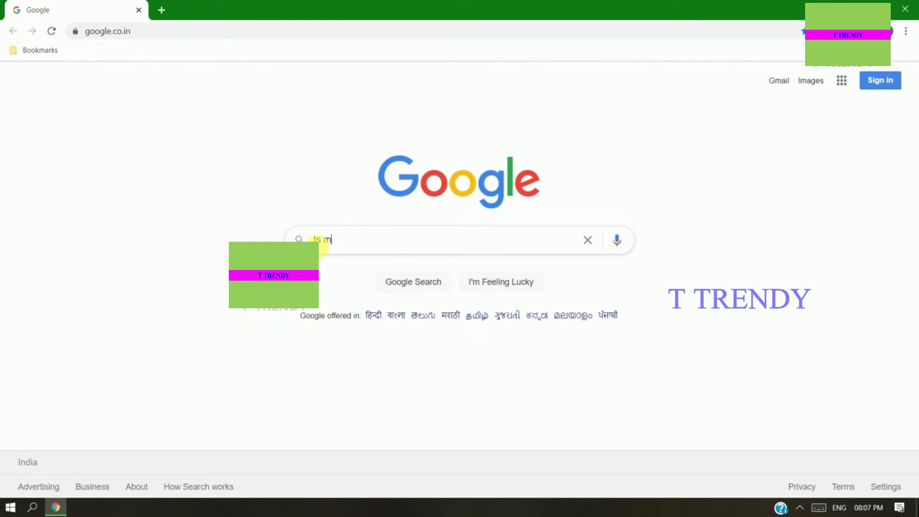
type("ee se")
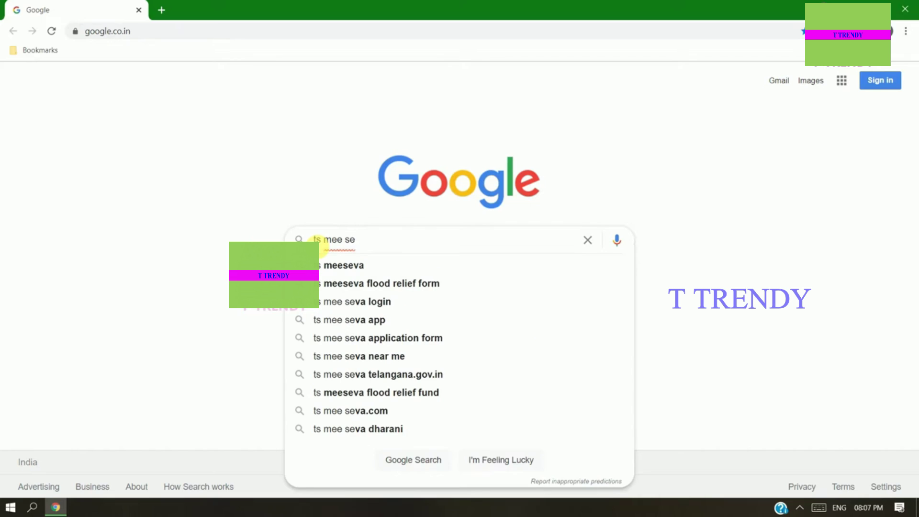
type("va")
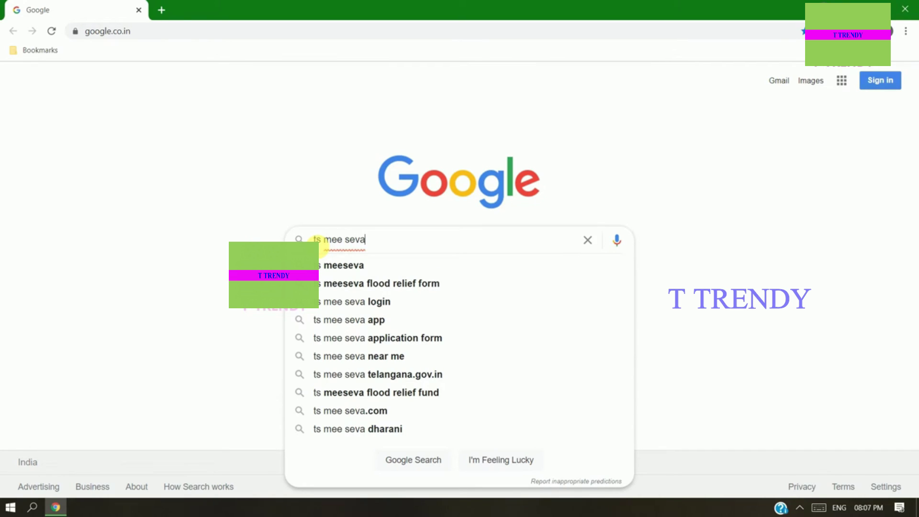
key("Return")
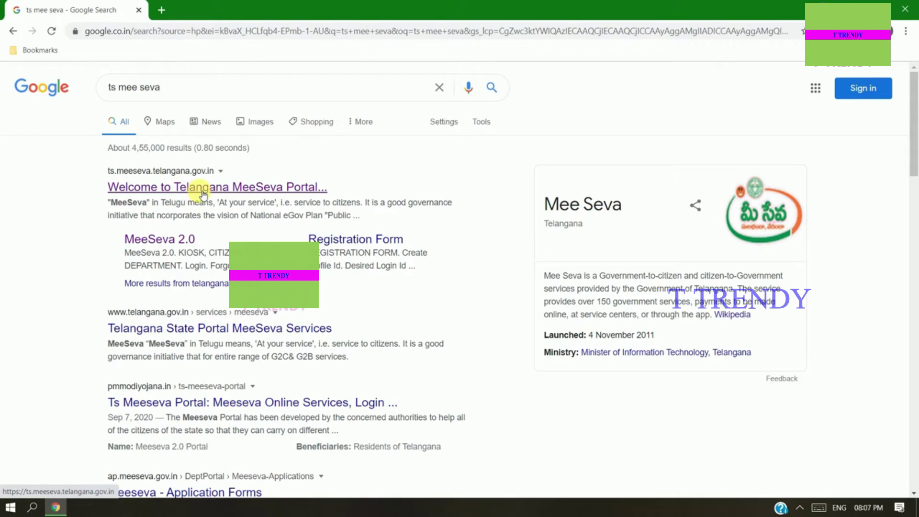
Step: Open the Telangana MeeSeva Portal result and go to its MeeSeva 2.0 login page
left_click(244, 192)
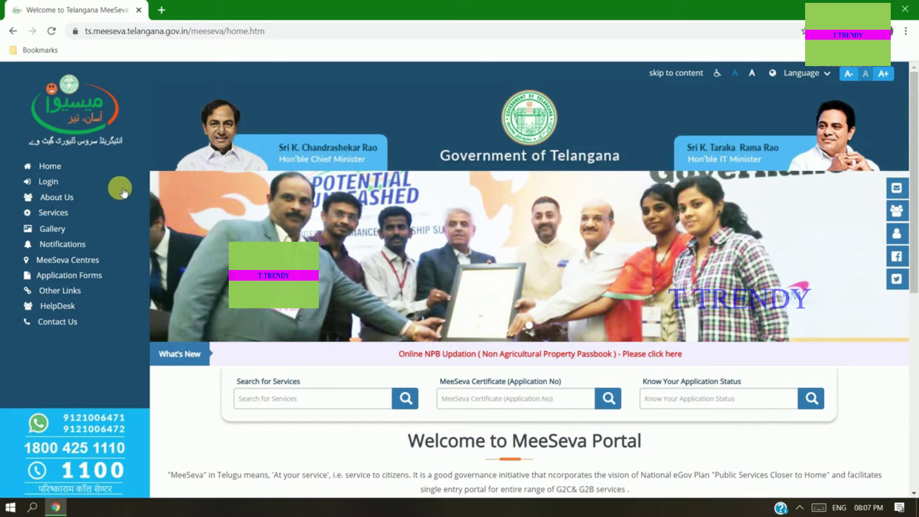
left_click(55, 182)
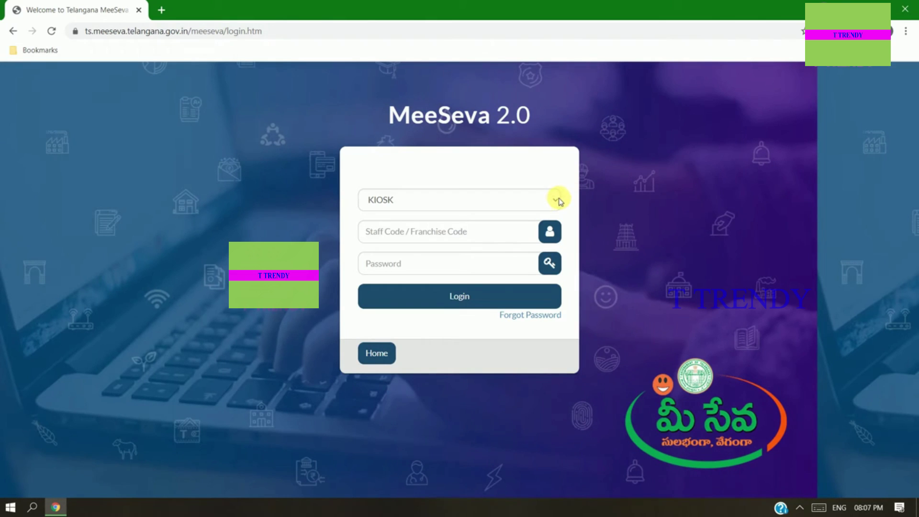
Step: Select the CITIZEN login role and start a New User registration
left_click(558, 200)
left_click(404, 238)
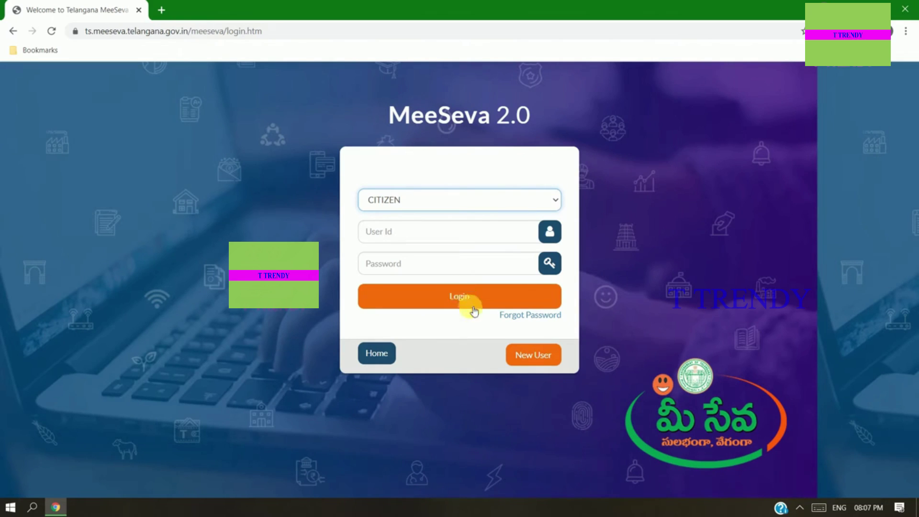
left_click(531, 356)
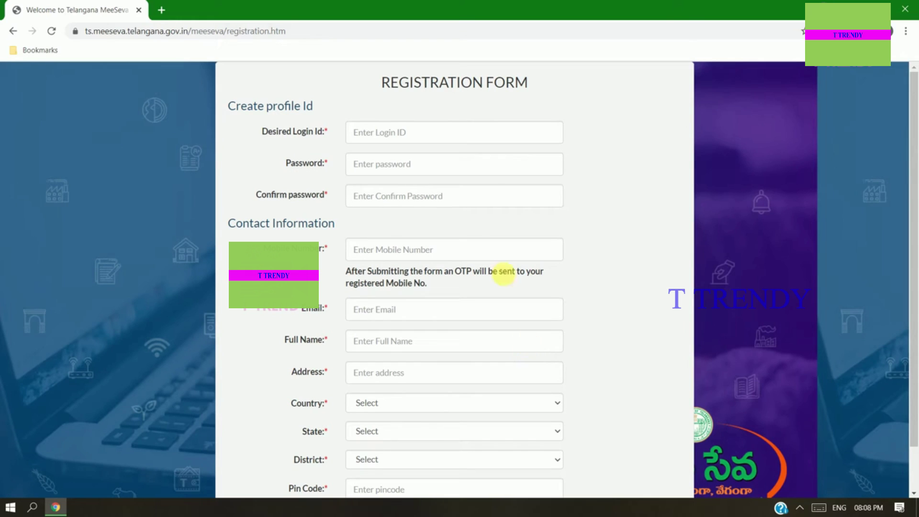
Step: Enter a desired login ID, type the account password, and begin confirming it
left_click(402, 141)
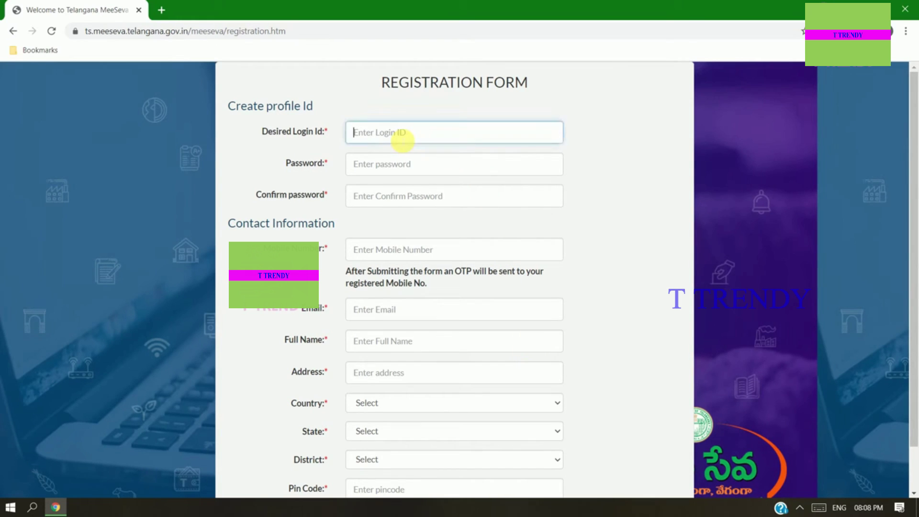
type("unreadable")
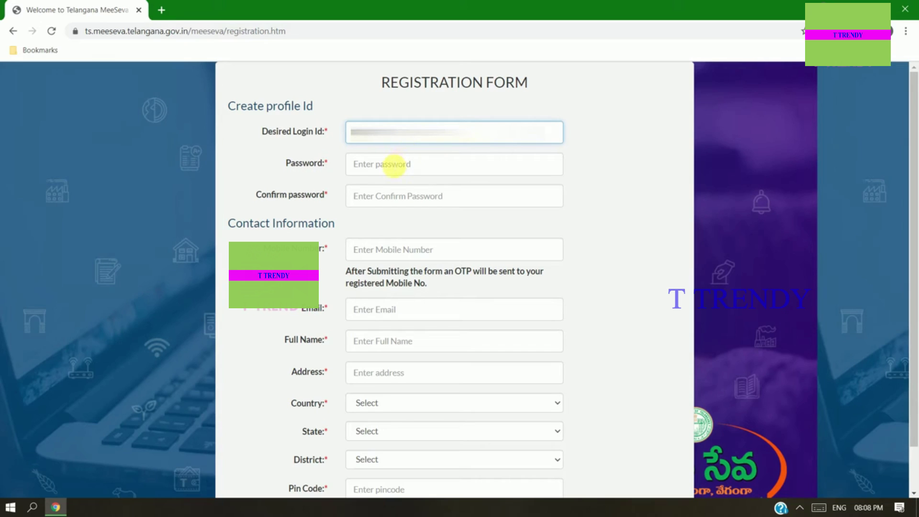
left_click(392, 164)
left_click(369, 167)
type("********")
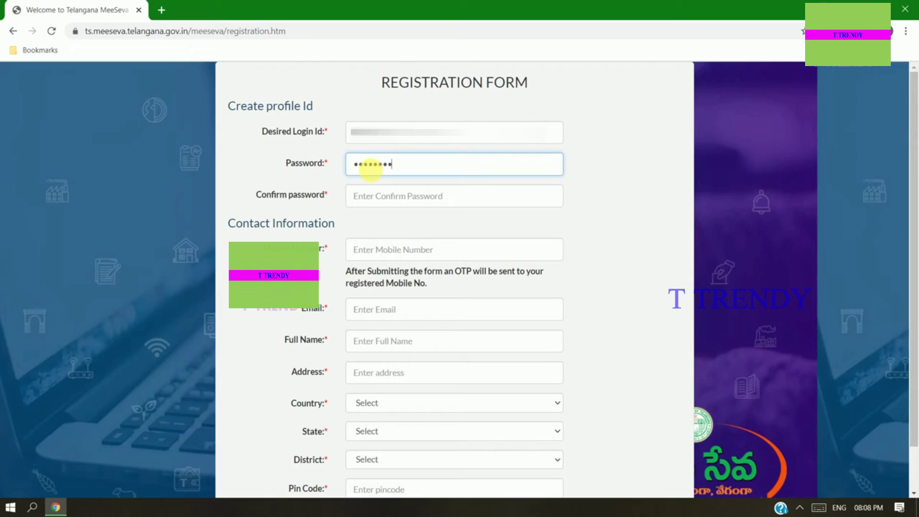
type("****")
left_click(375, 203)
type("**********")
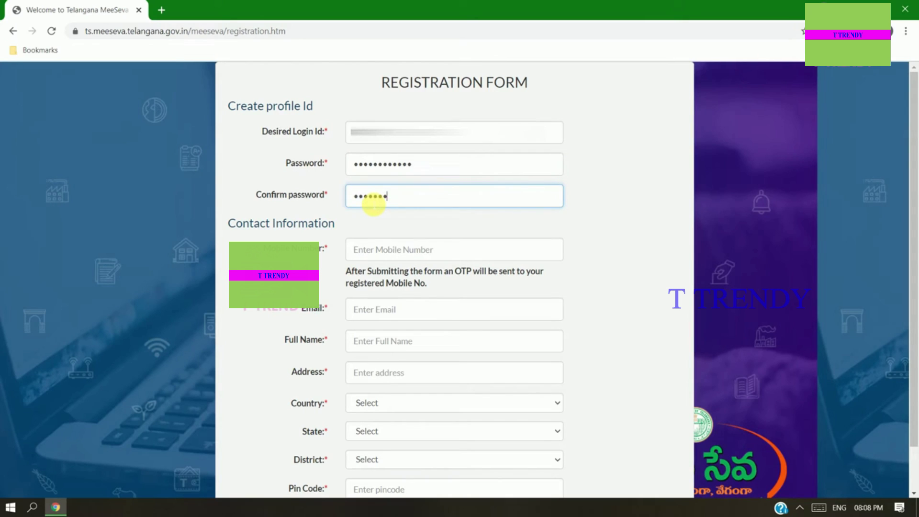
type("**")
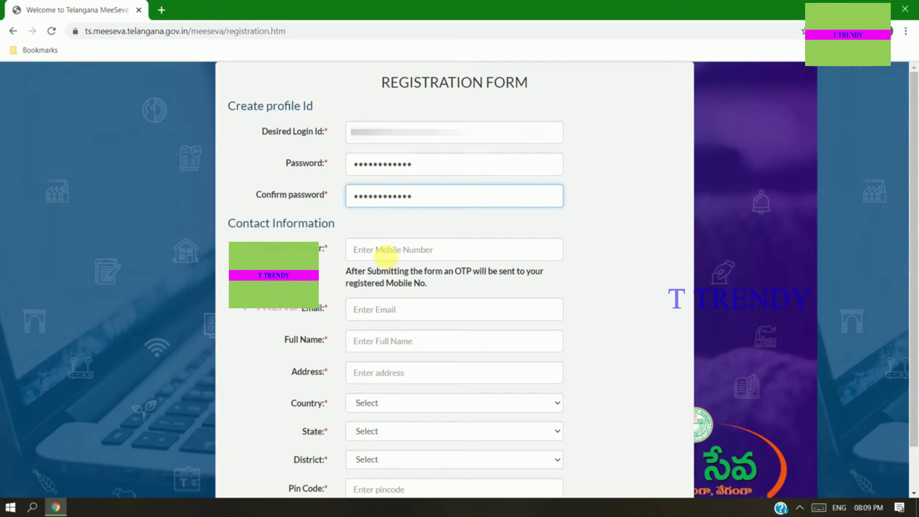
Step: Enter the mobile number and paste in the contact's e-mail address
left_click(386, 257)
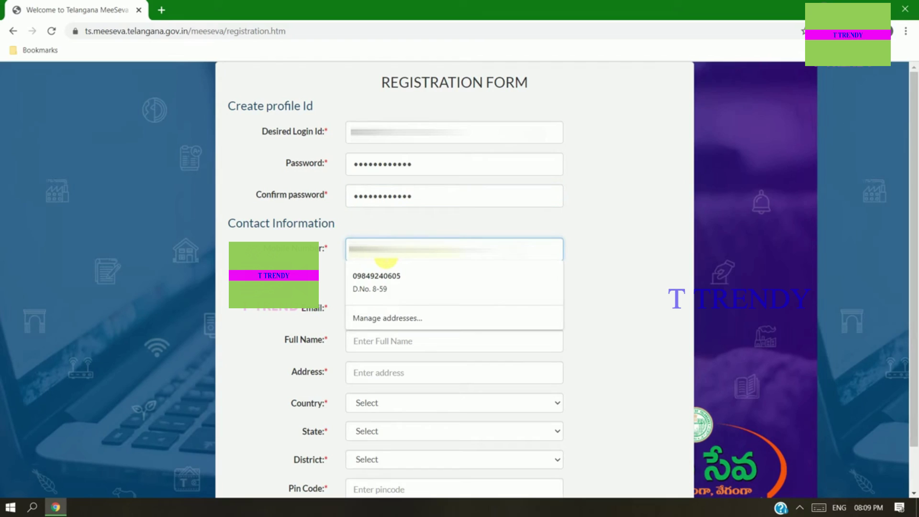
key("Escape")
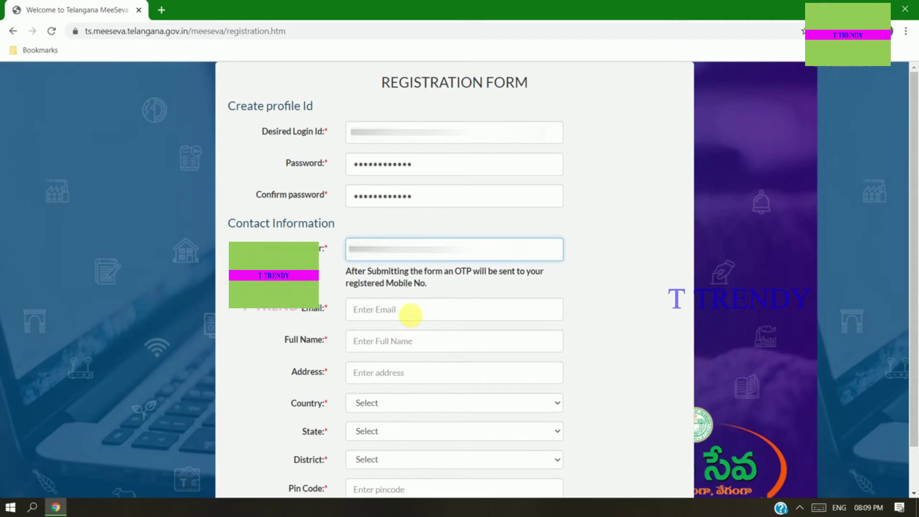
left_click(409, 314)
key("ctrl+v")
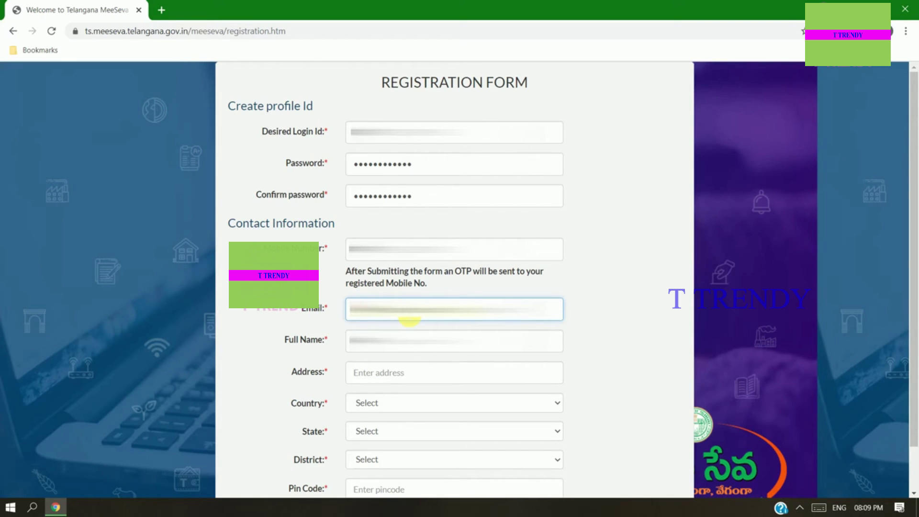
Step: Fill in the applicant's full name and postal address
key("Tab")
type("K")
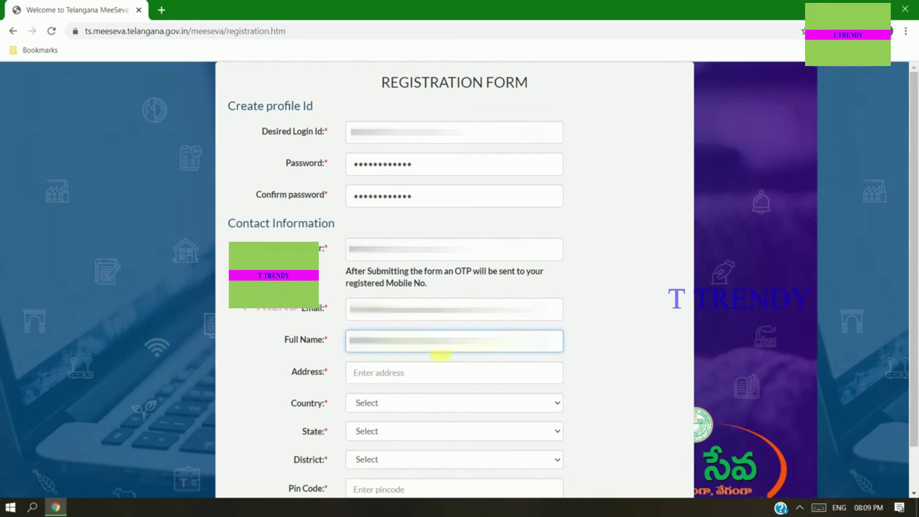
left_click(406, 373)
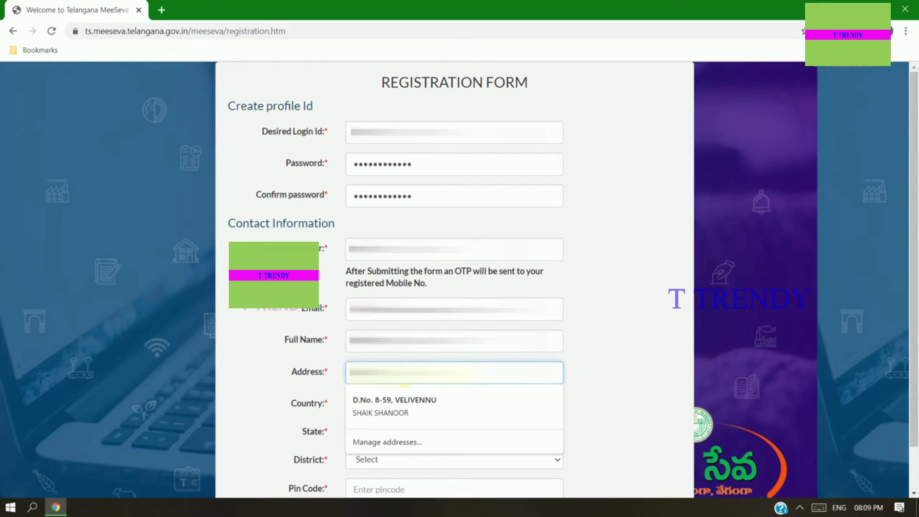
type("h")
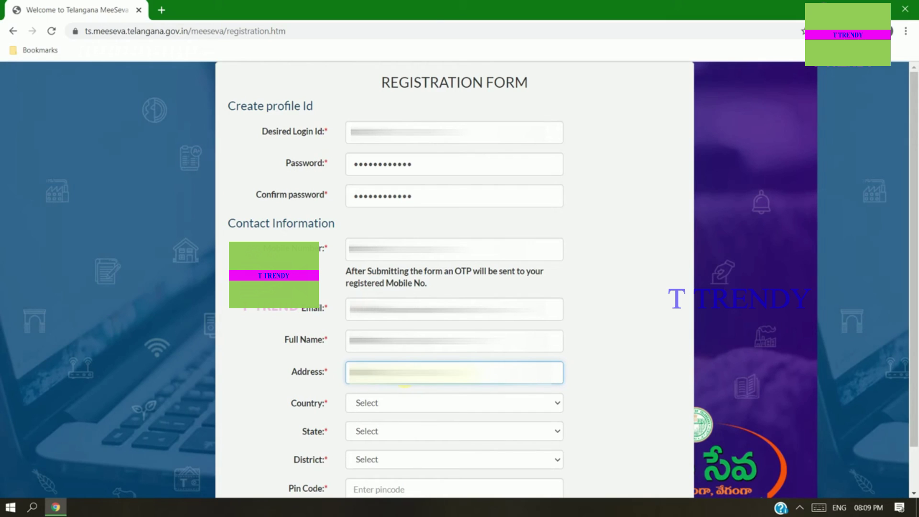
Step: Set country to India and state to Telangana, and choose the district
left_click(402, 403)
left_click(365, 445)
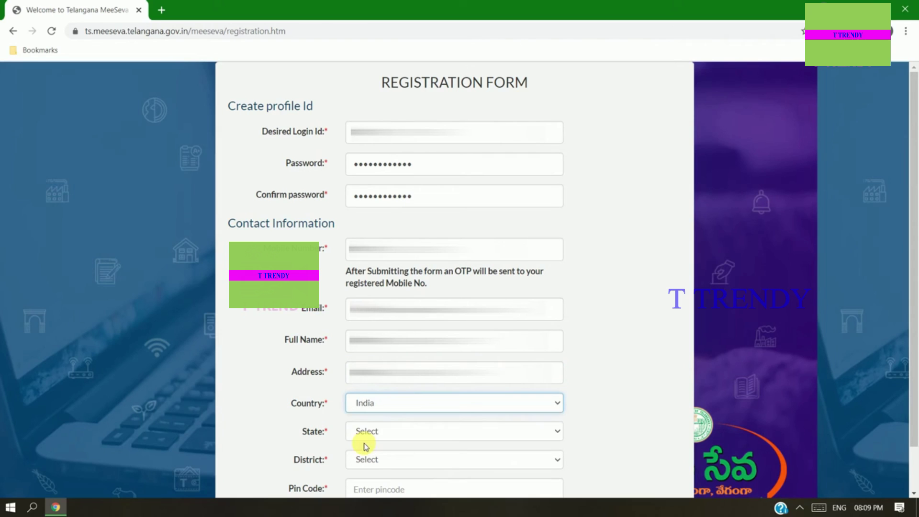
left_click(392, 431)
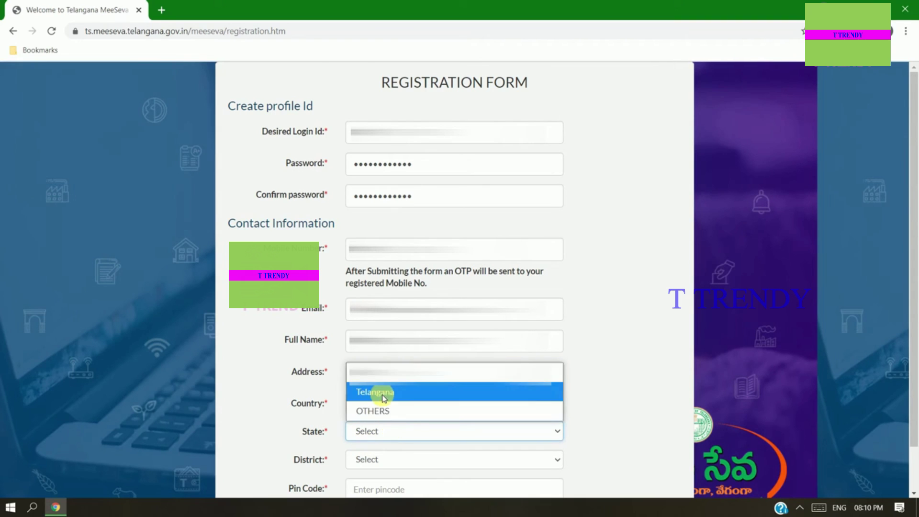
left_click(379, 392)
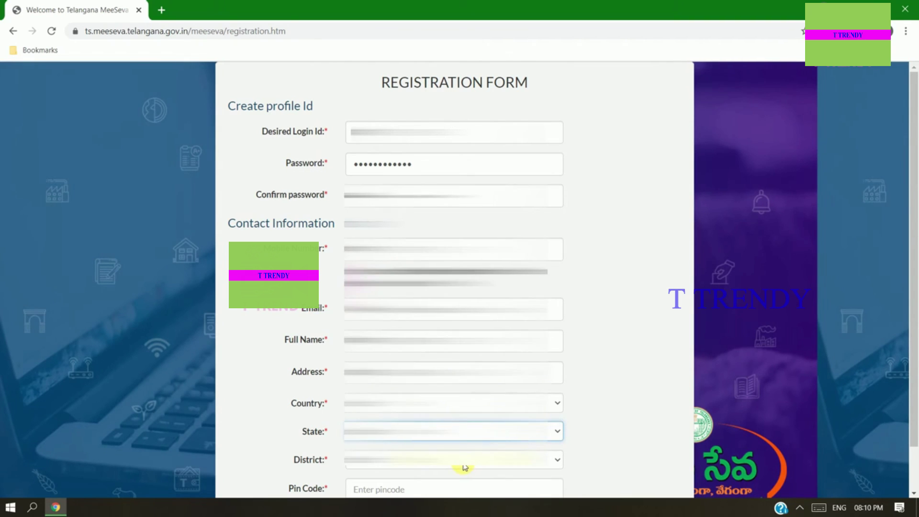
left_click(464, 467)
key("y")
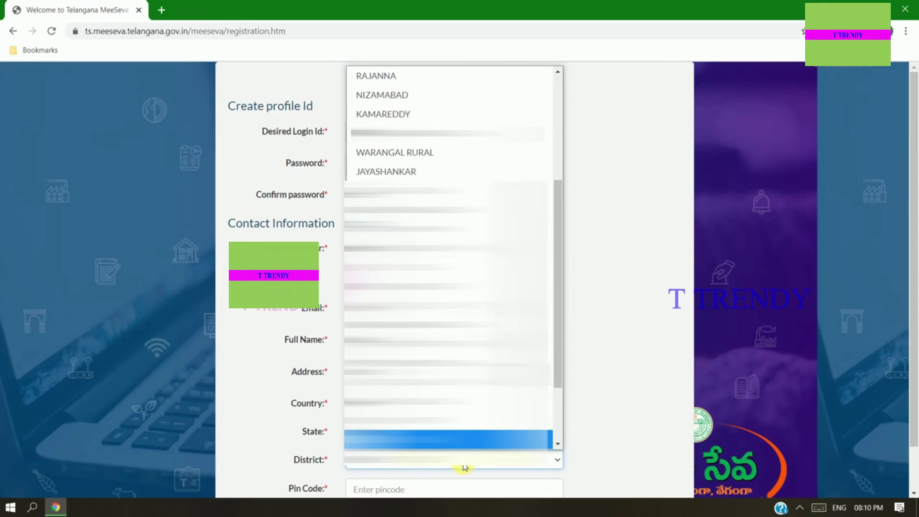
key("Return")
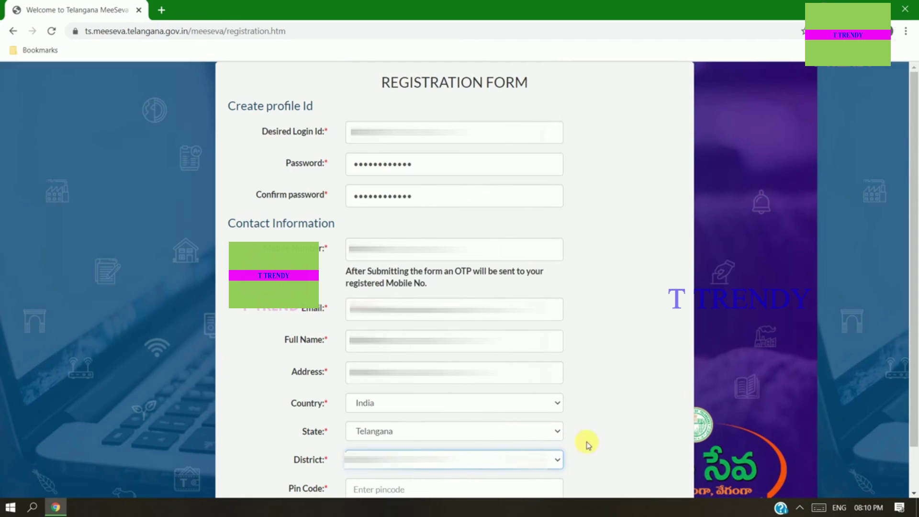
Step: Enter the pin code and submit the registration form
left_click(412, 492)
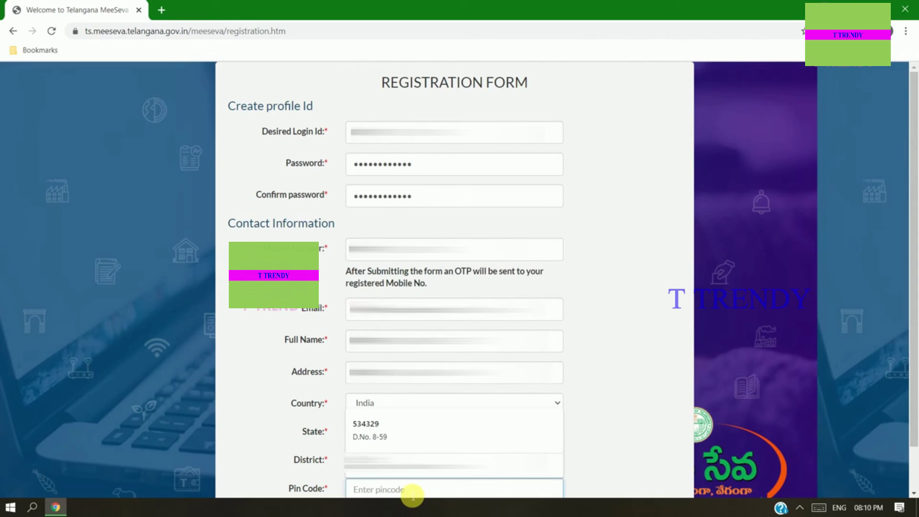
type("50")
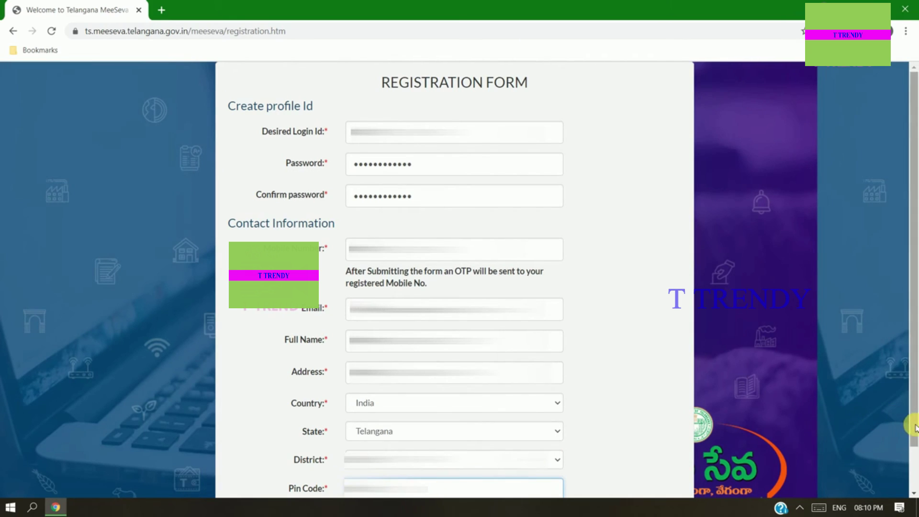
scroll(914, 427, "down", 1)
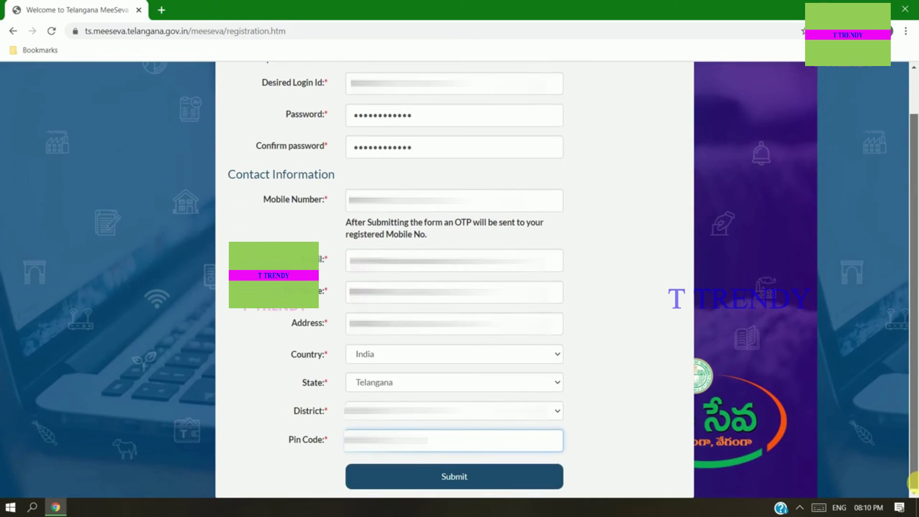
left_click(496, 485)
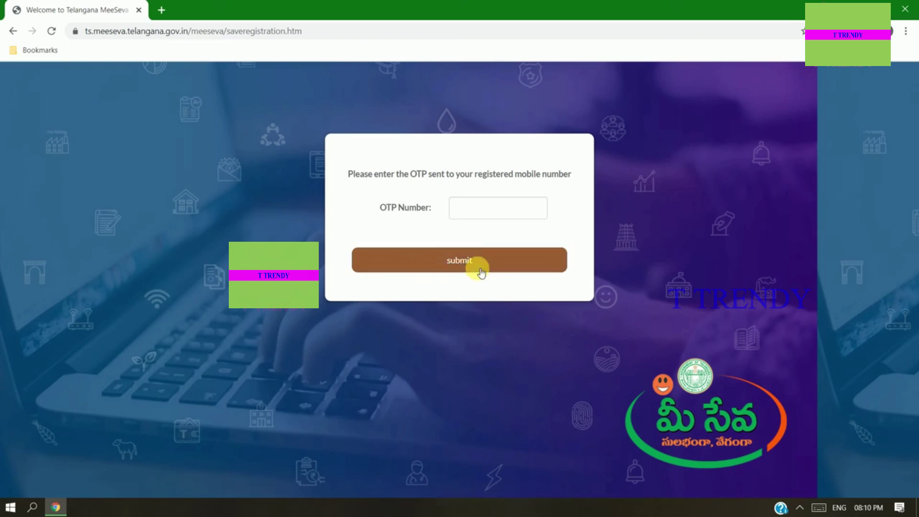
Step: Submit the mobile OTP, correcting and resubmitting it after the incorrect-OTP error
left_click(465, 214)
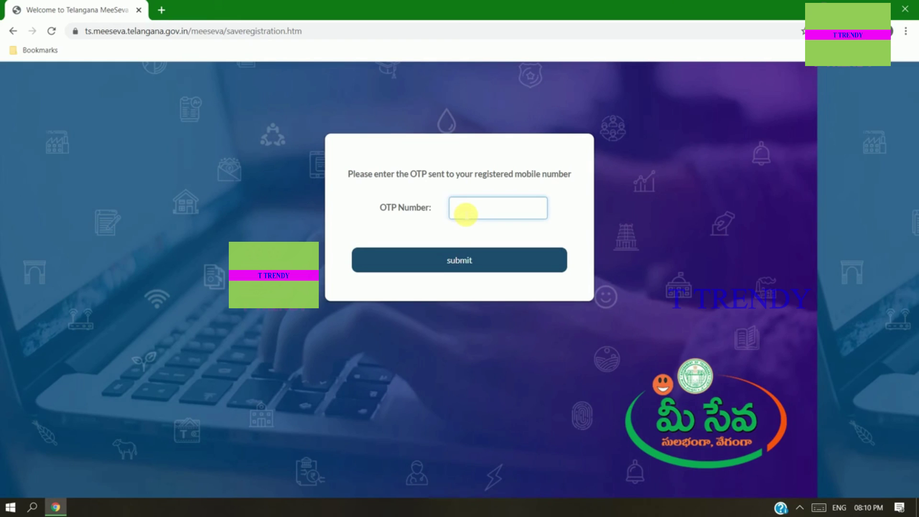
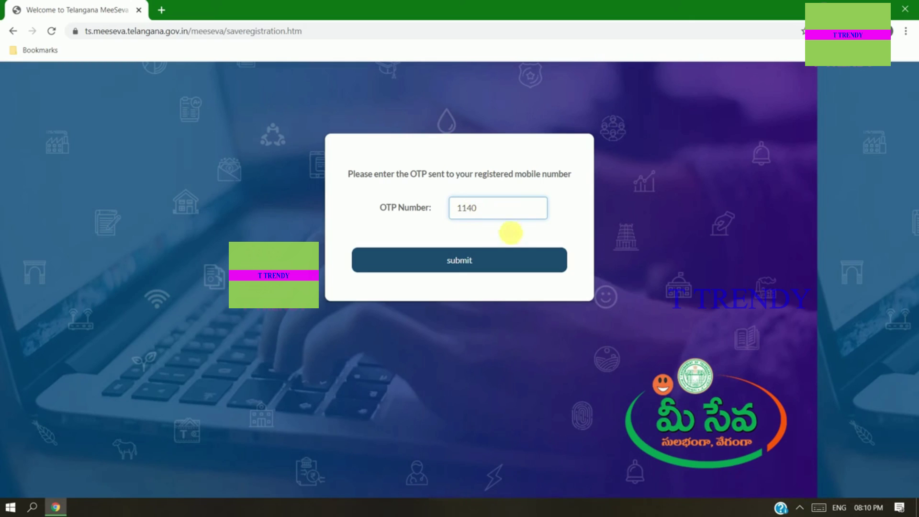
left_click(478, 260)
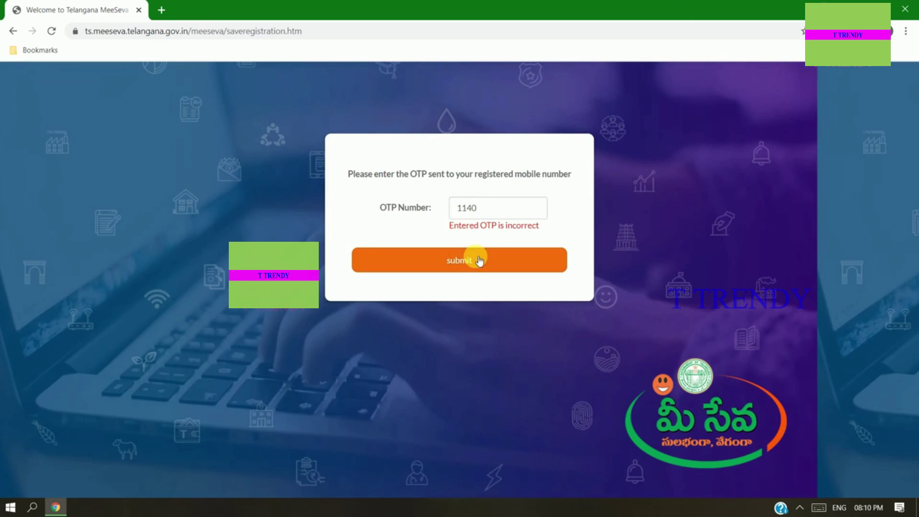
left_click(478, 211)
key("BackSpace")
key("BackSpace")
key("BackSpace")
key("BackSpace")
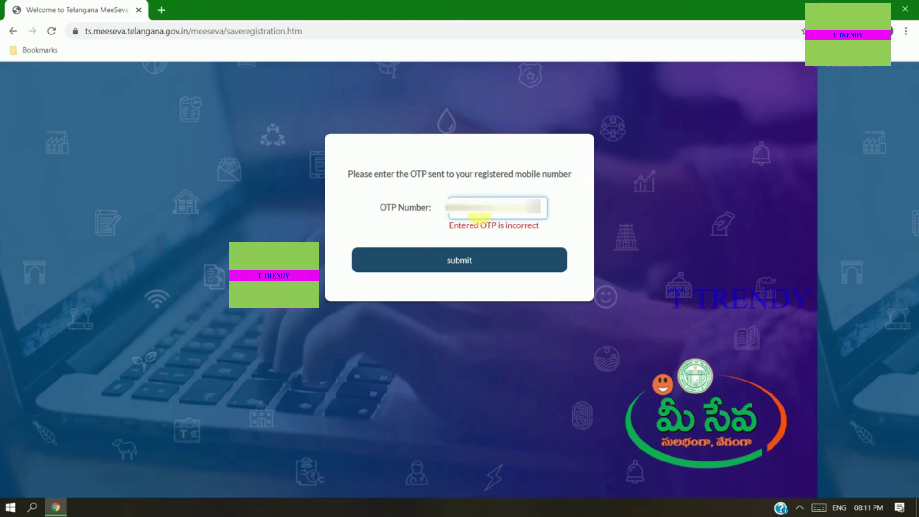
left_click(469, 261)
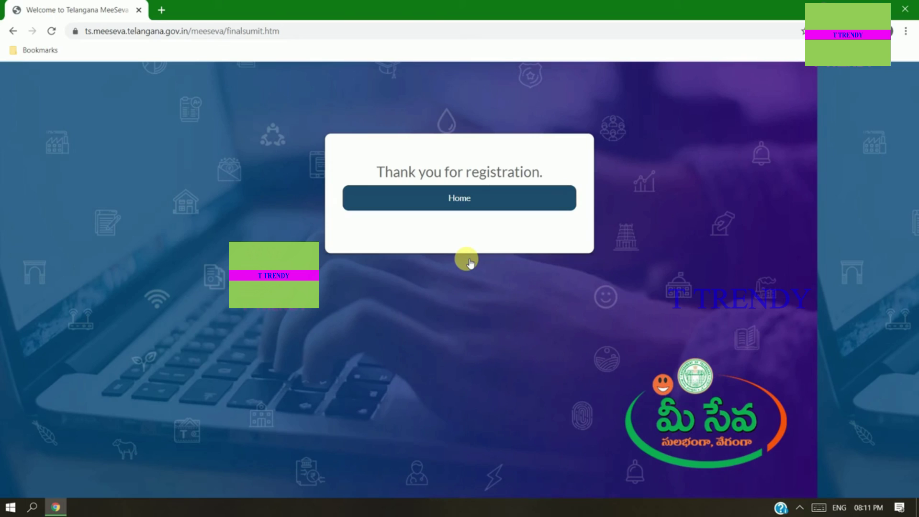
Step: Return home from the thank-you dialog and open the MeeSeva 2.0 login page
left_click(459, 203)
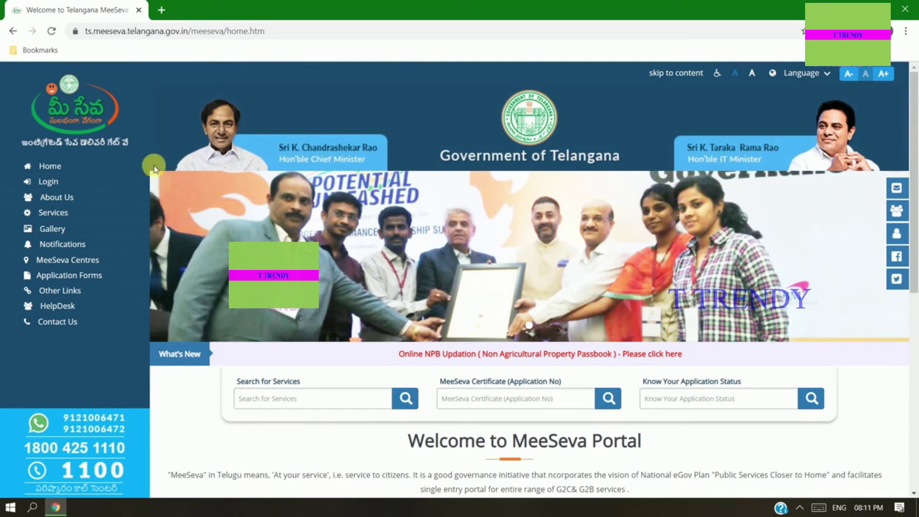
left_click(58, 184)
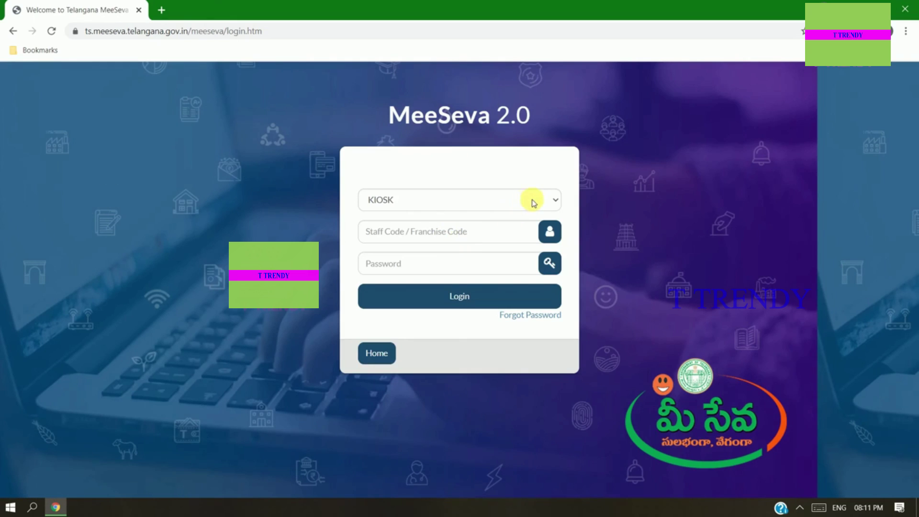
Step: Switch the login type to CITIZEN, enter the new user ID and password, and log in
left_click(528, 206)
left_click(382, 238)
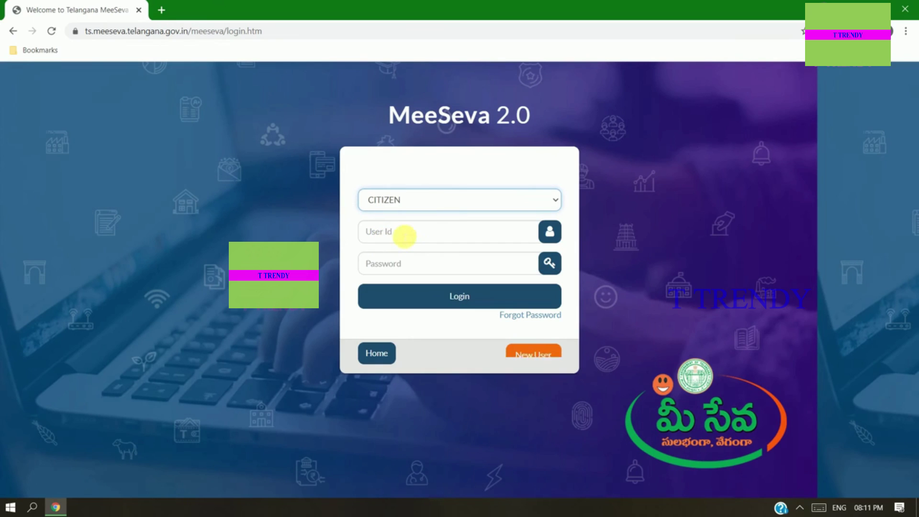
left_click(407, 234)
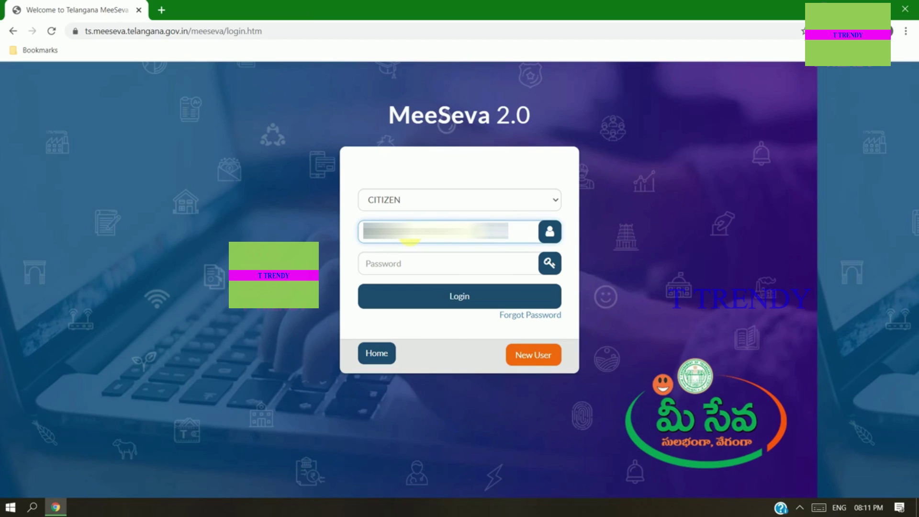
left_click(405, 264)
type("*********")
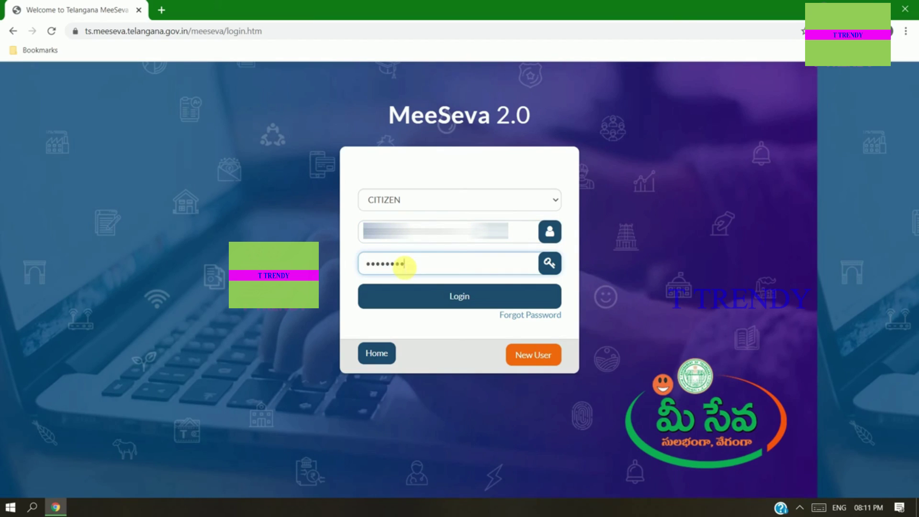
type("****")
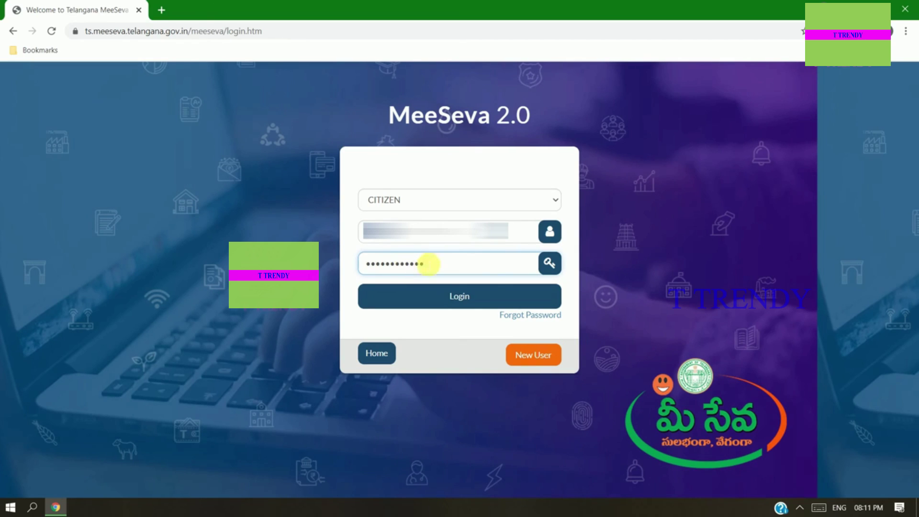
left_click(473, 297)
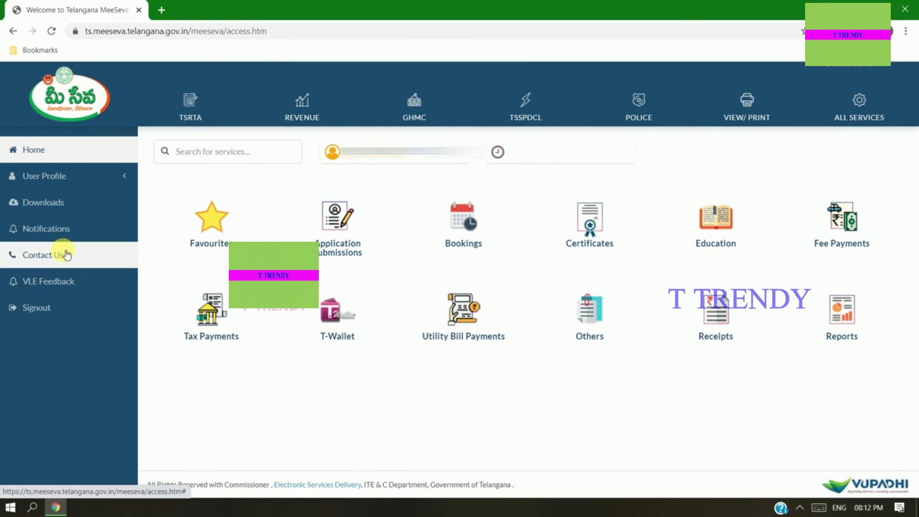
Step: Sign out of the citizen account from the dashboard's left sidebar, returning to the MeeSeva 2.0 login page
left_click(49, 307)
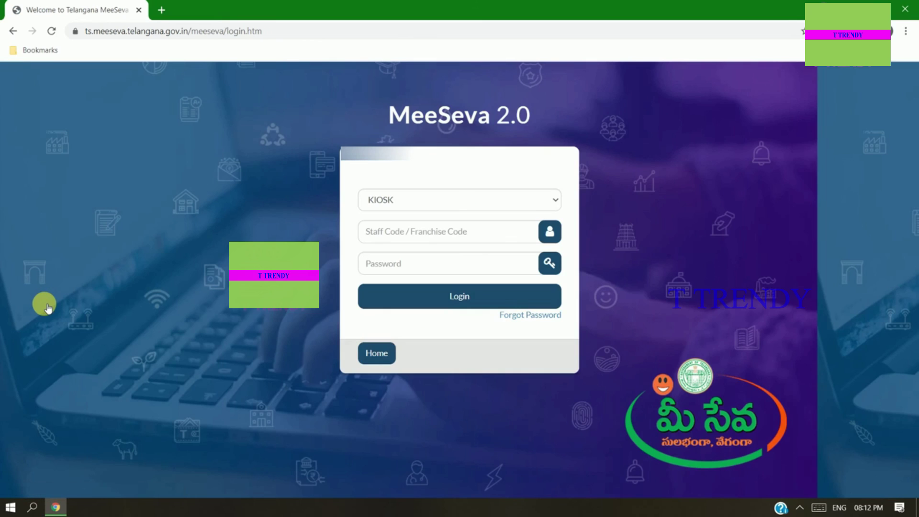